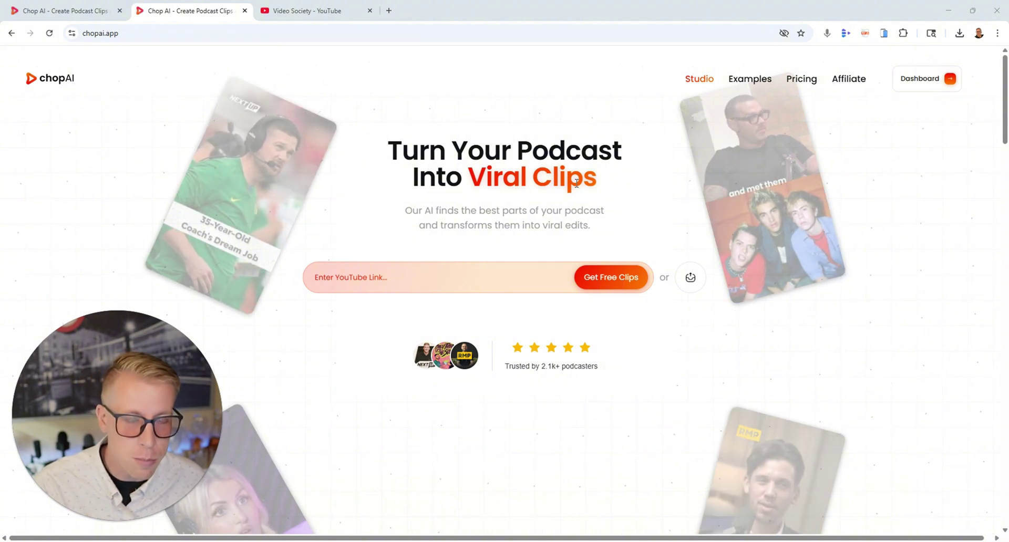
Compare the YouTube and ChopAI tabs, then play 'YT Automation is DEAD' from the Video Society Home page.
left_click(311, 9)
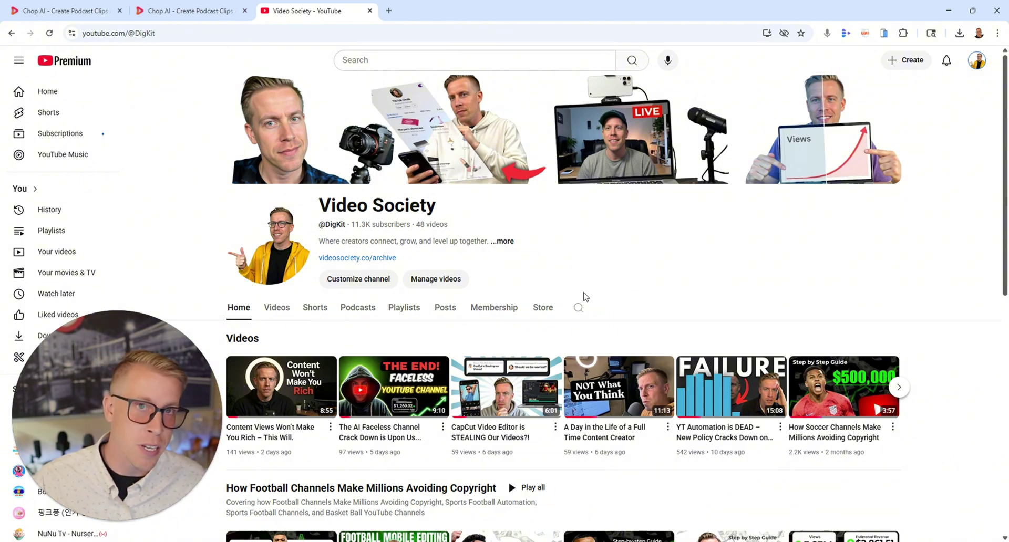
scroll(583, 295, "down", 3)
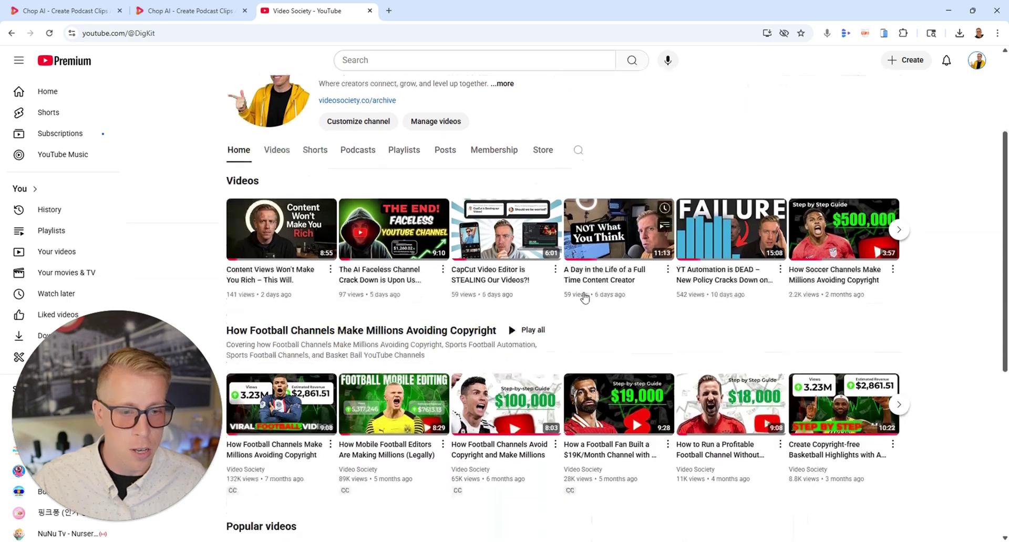
left_click(207, 11)
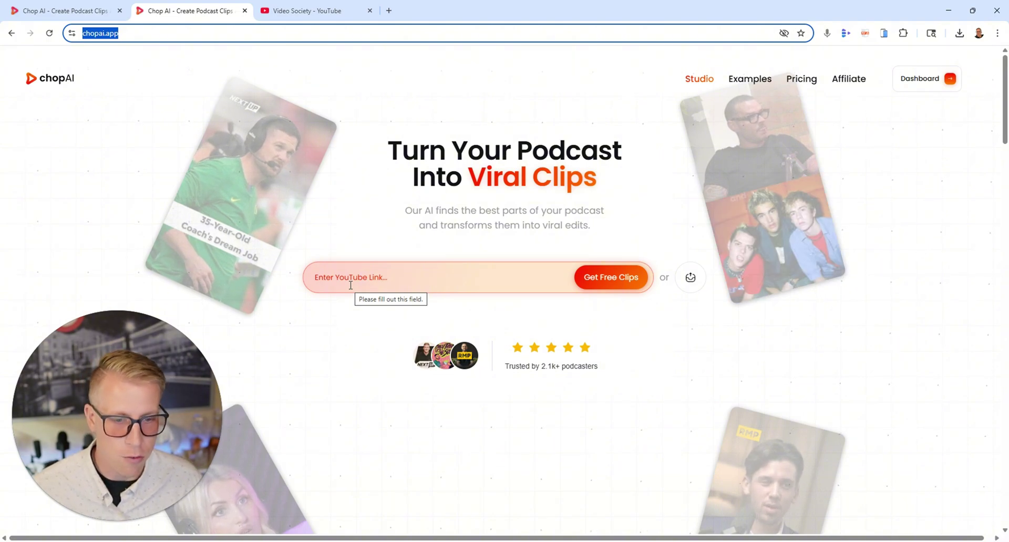
left_click(303, 13)
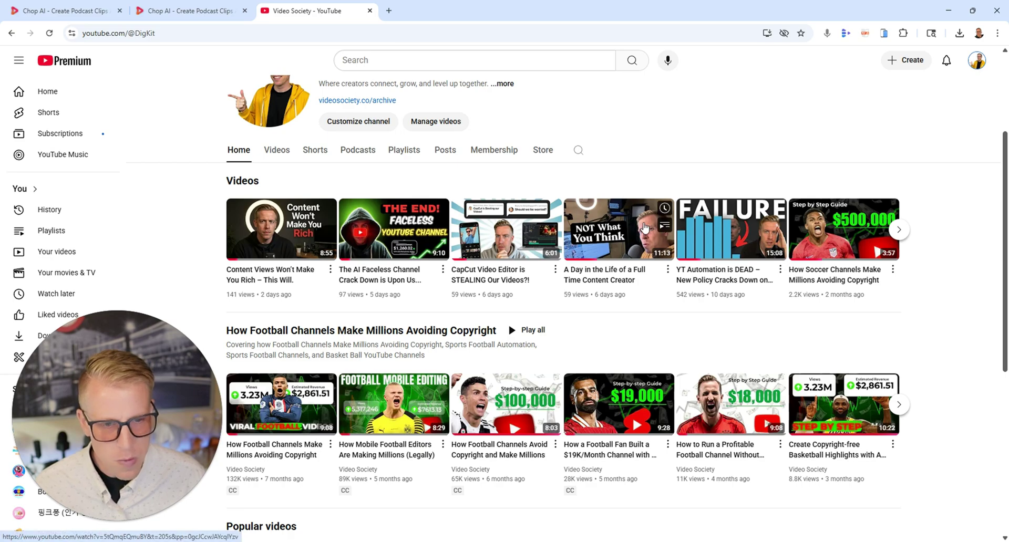
left_click(733, 233)
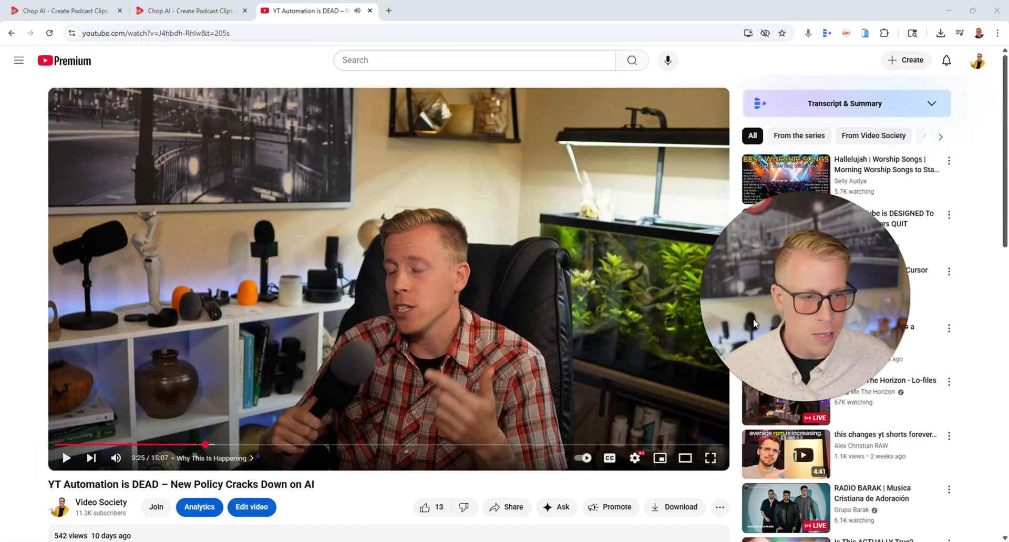
Mute the YouTube video, skip ahead to about 4:53, and return to the ChopAI landing page.
left_click(116, 459)
left_click_drag(205, 445, 351, 446)
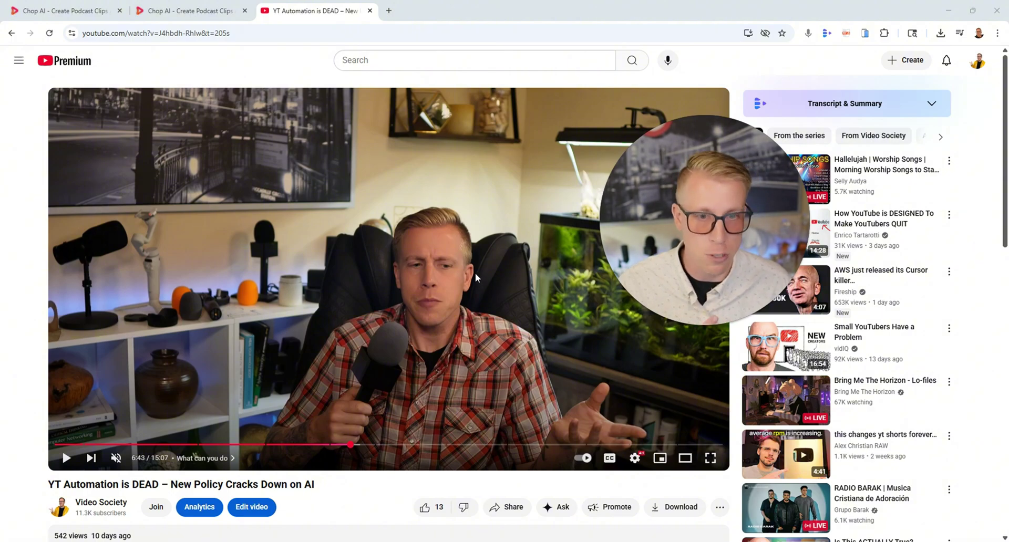
left_click(186, 14)
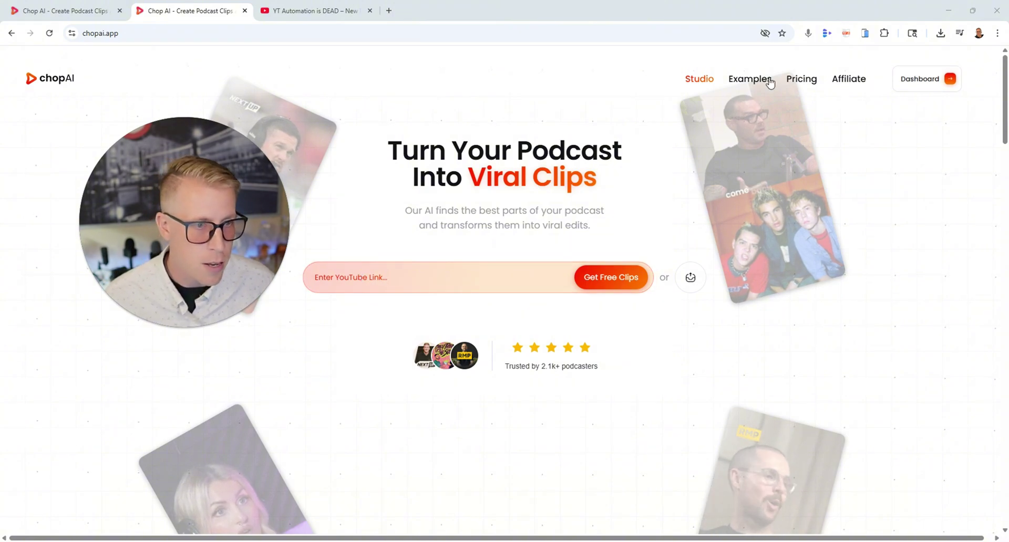
Go to the ChopAI projects dashboard and turn up the system volume.
left_click(904, 82)
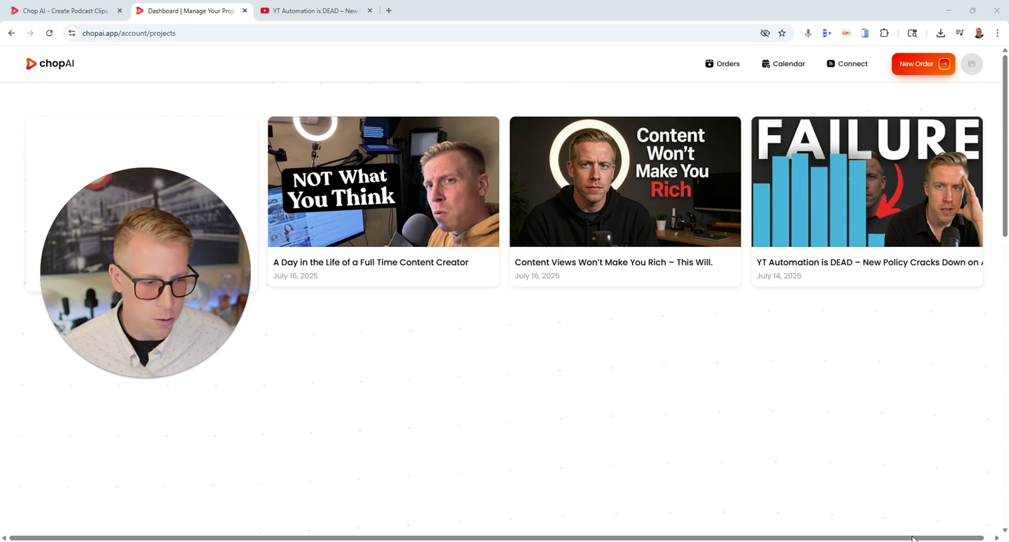
key("super+a")
left_click_drag(894, 492, 916, 491)
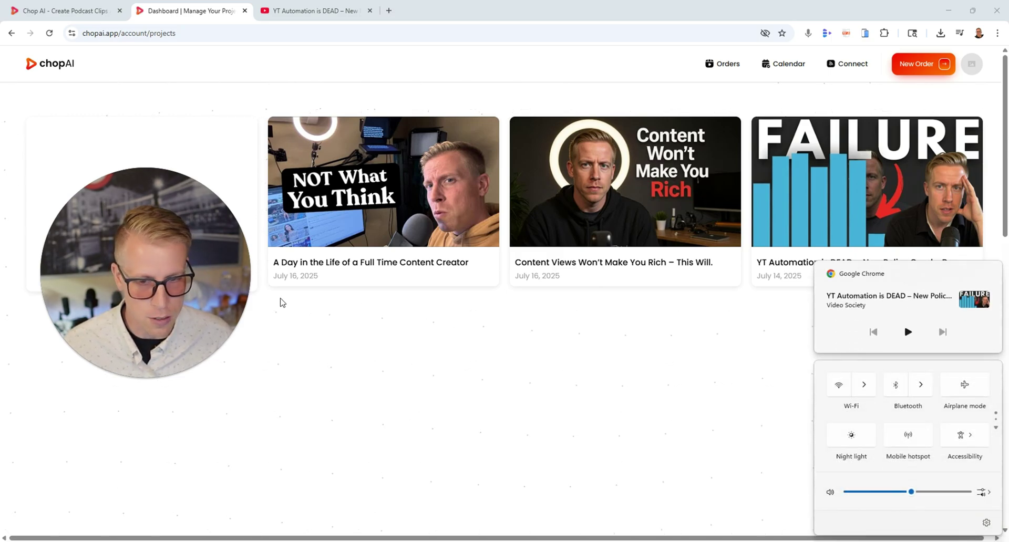
left_click(180, 299)
Open the 'YT Automation is DEAD' project from the dashboard.
left_click(152, 390)
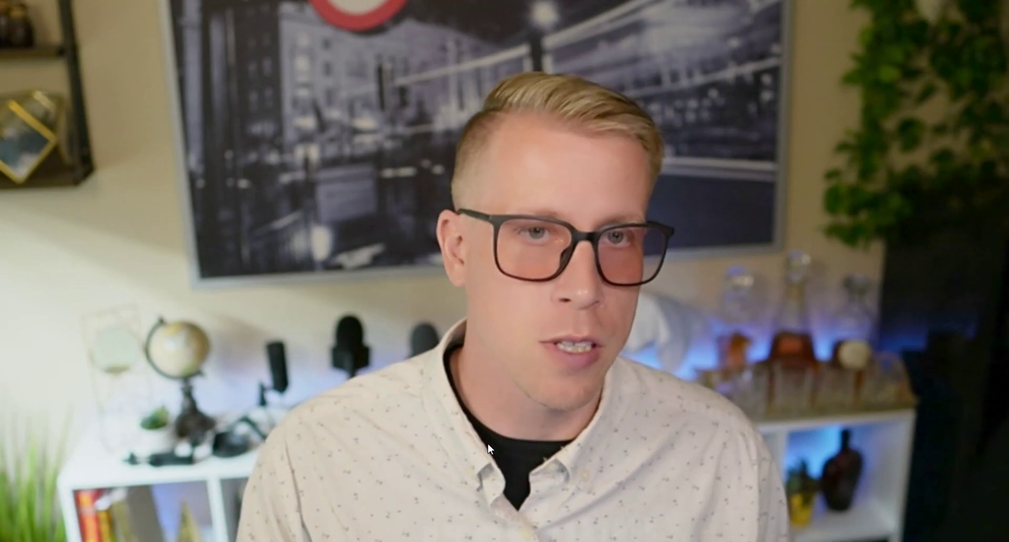
left_click(516, 521)
left_click(501, 521)
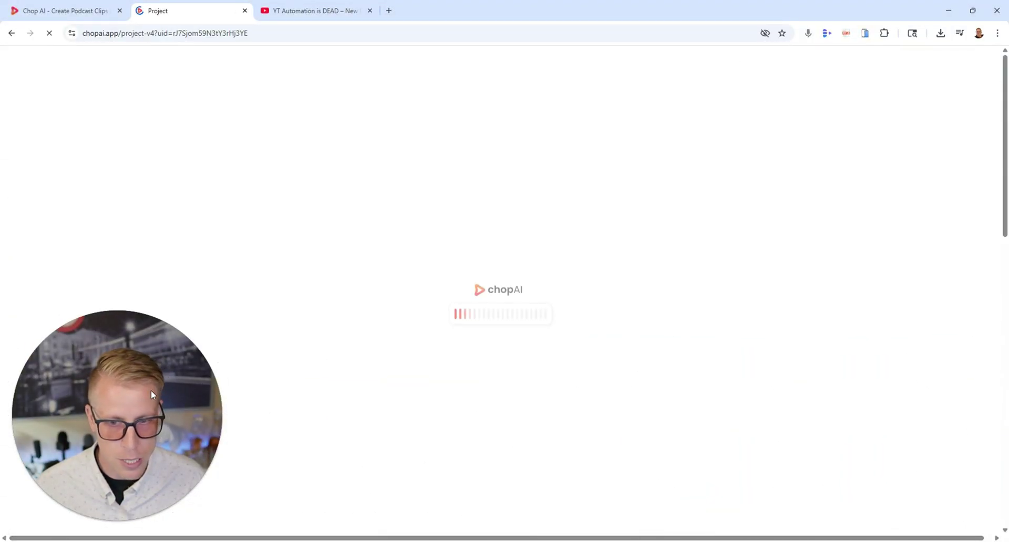
Play clip #1, 'YouTube Cracks Down on AI Content' (0:42), beside its transcript.
left_click(307, 11)
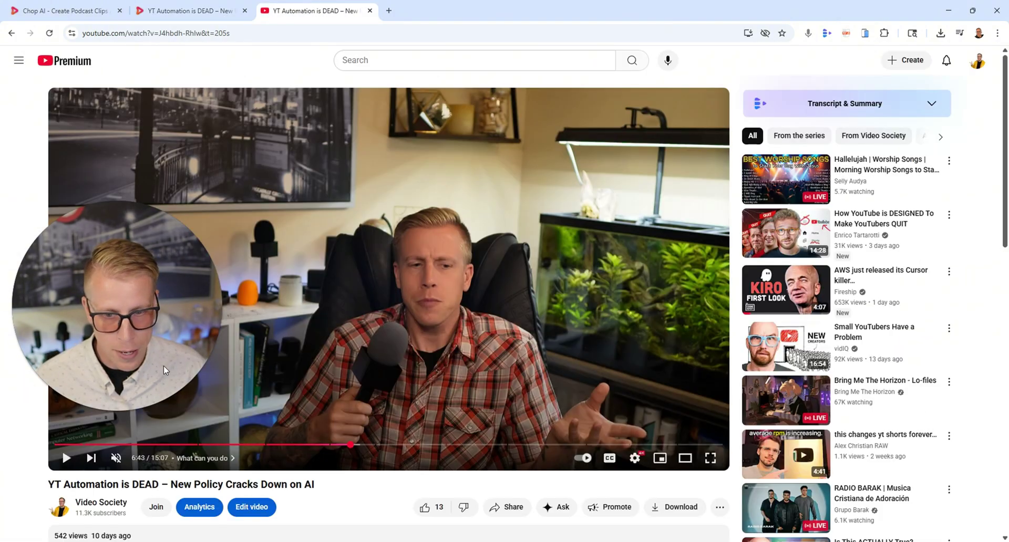
left_click(195, 6)
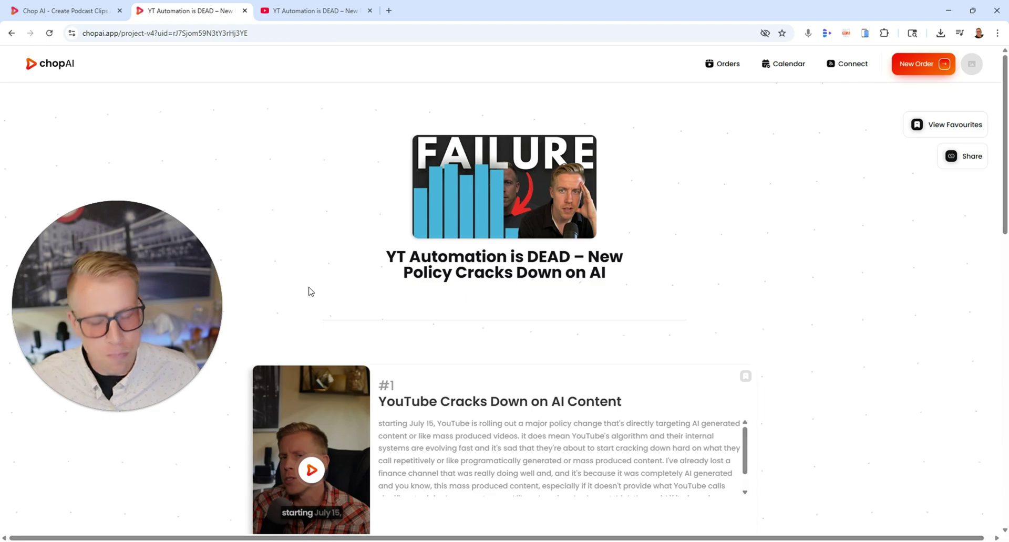
scroll(324, 323, "down", 3)
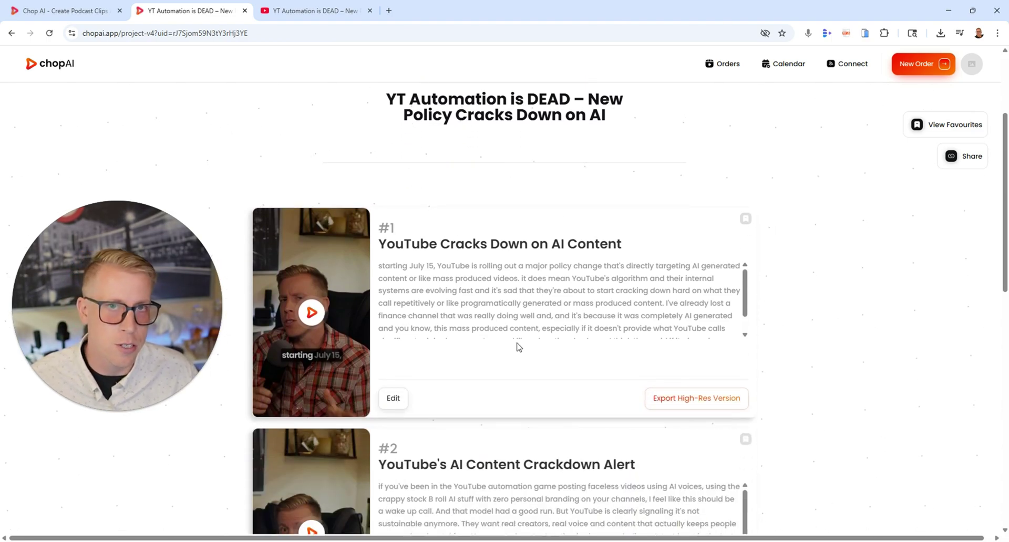
scroll(449, 302, "down", 2)
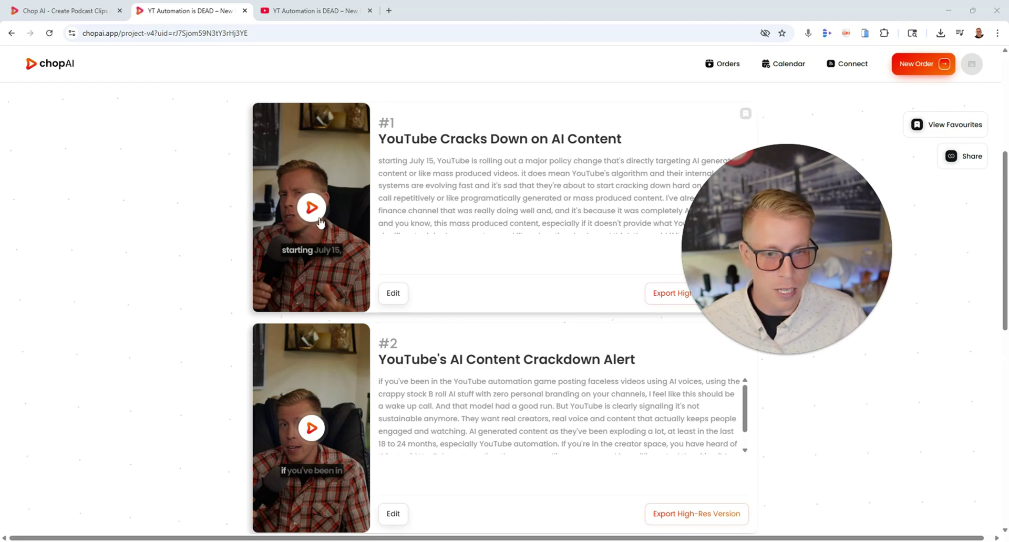
left_click(328, 214)
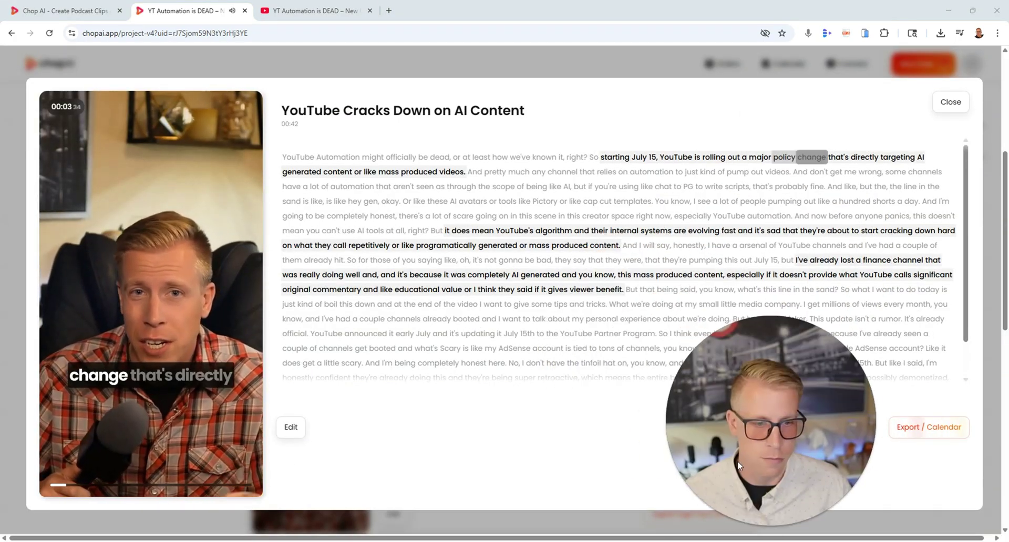
Resume the 'YouTube Cracks Down on AI Content' preview until it reaches 0:17 with word-by-word captions.
mouse_move(158, 294)
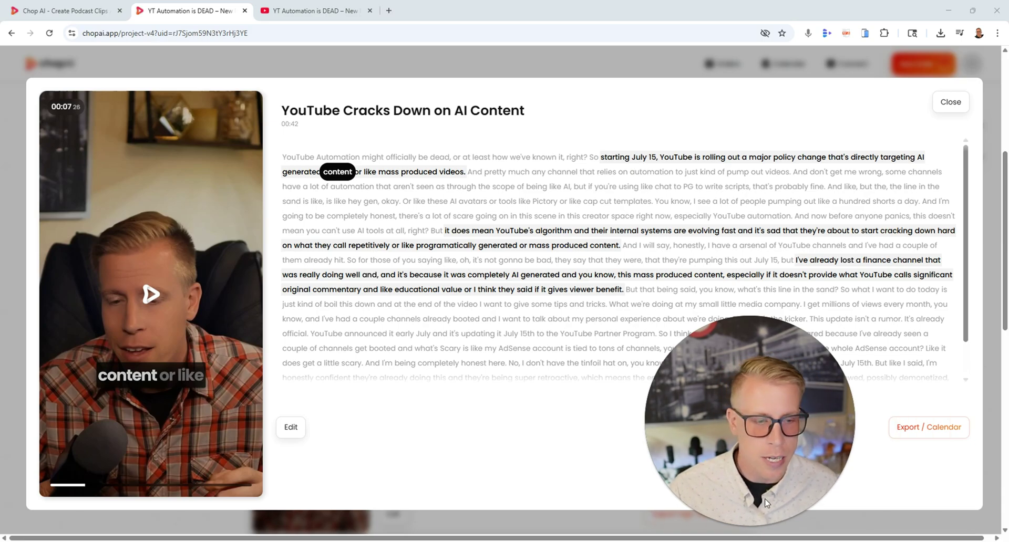
left_click(760, 526)
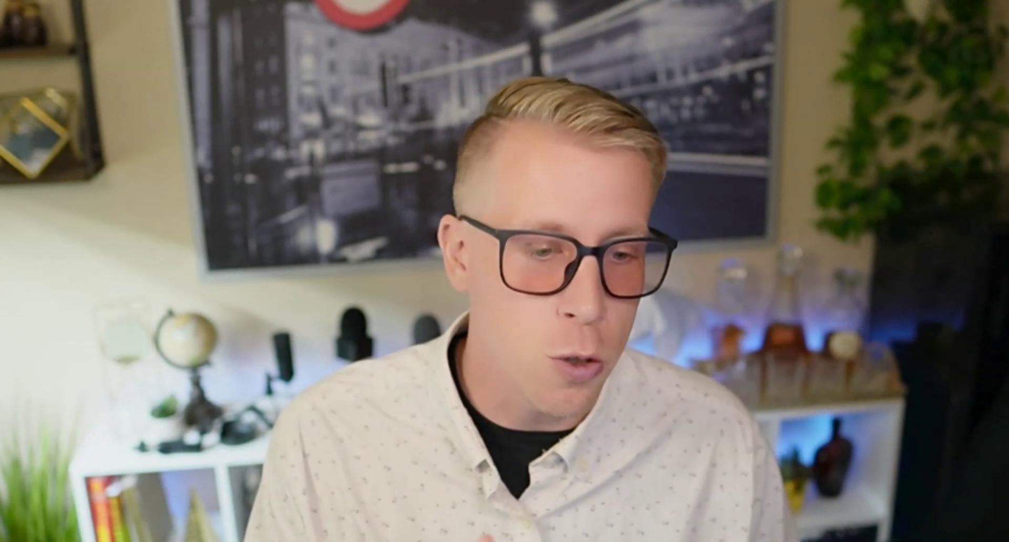
left_click(524, 521)
left_click(515, 521)
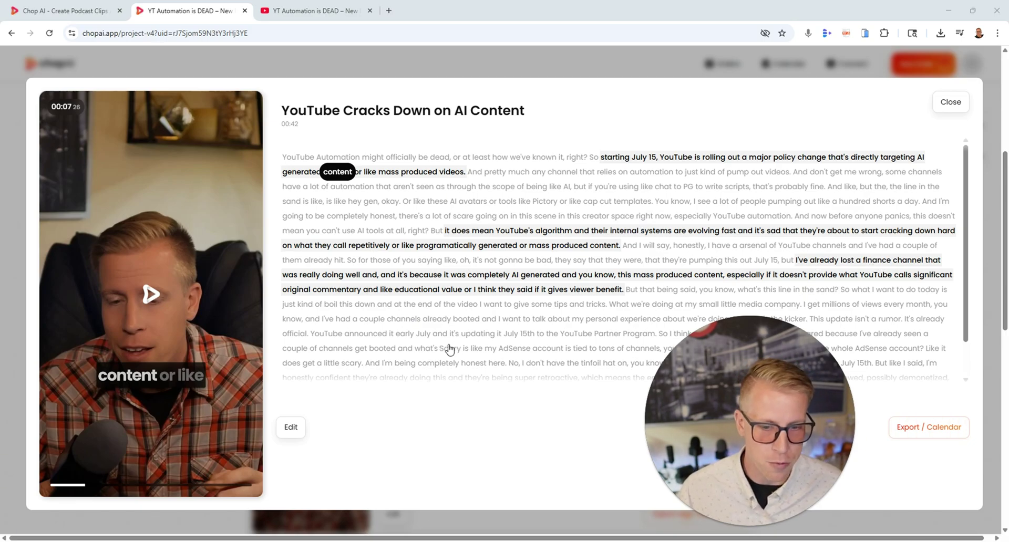
left_click(147, 299)
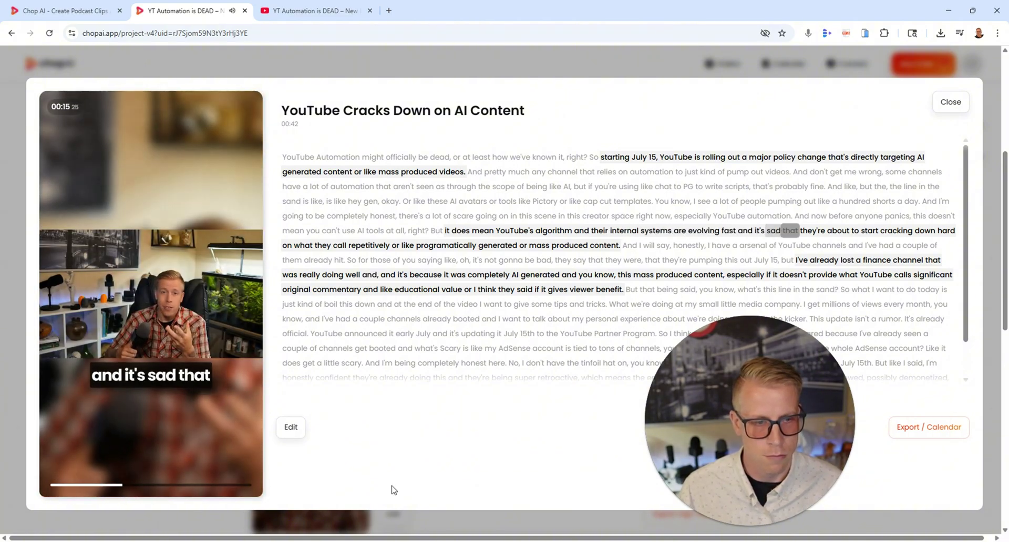
mouse_move(152, 292)
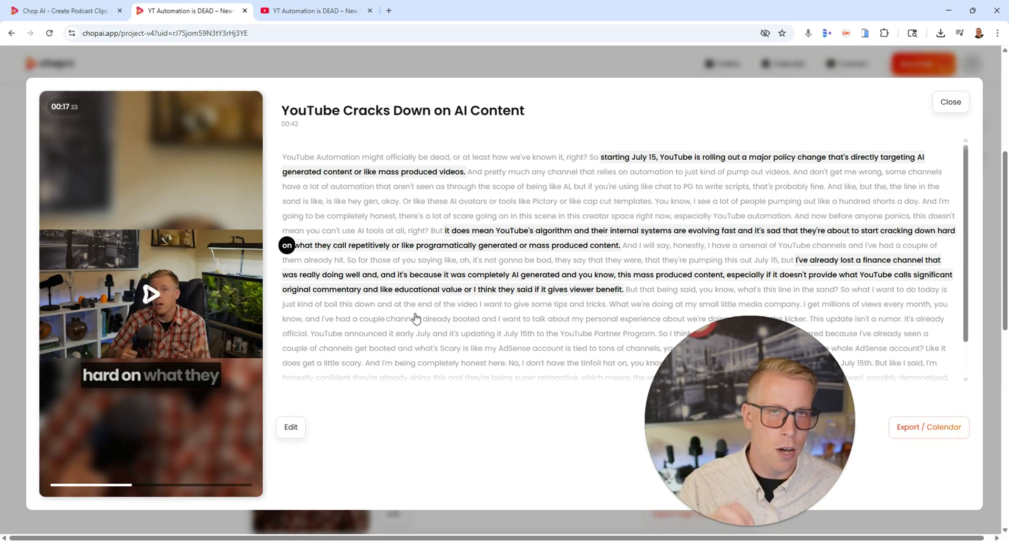
Browse the Video Society channel's Shorts, then go back to the ChopAI preview paused at 0:17.
left_click(321, 10)
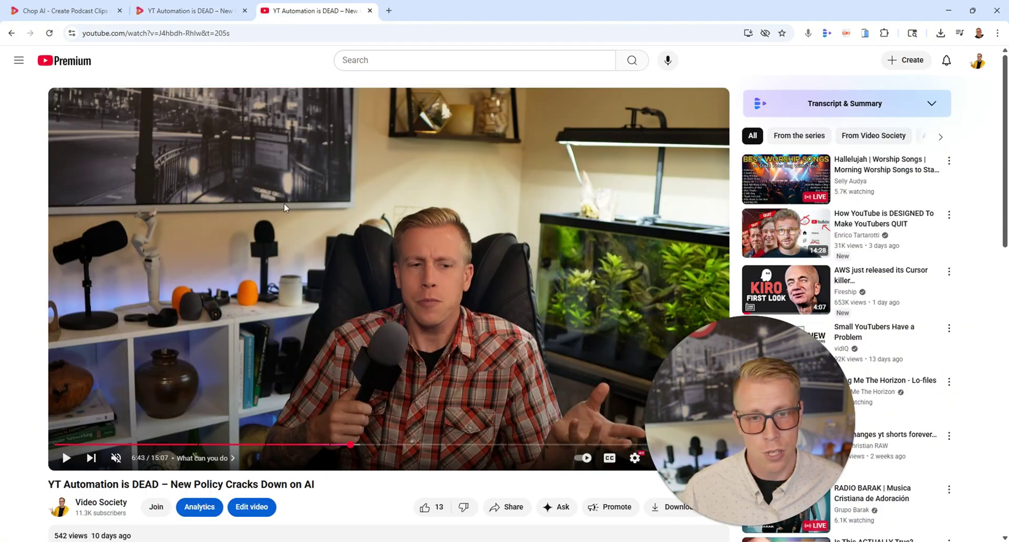
left_click(117, 506)
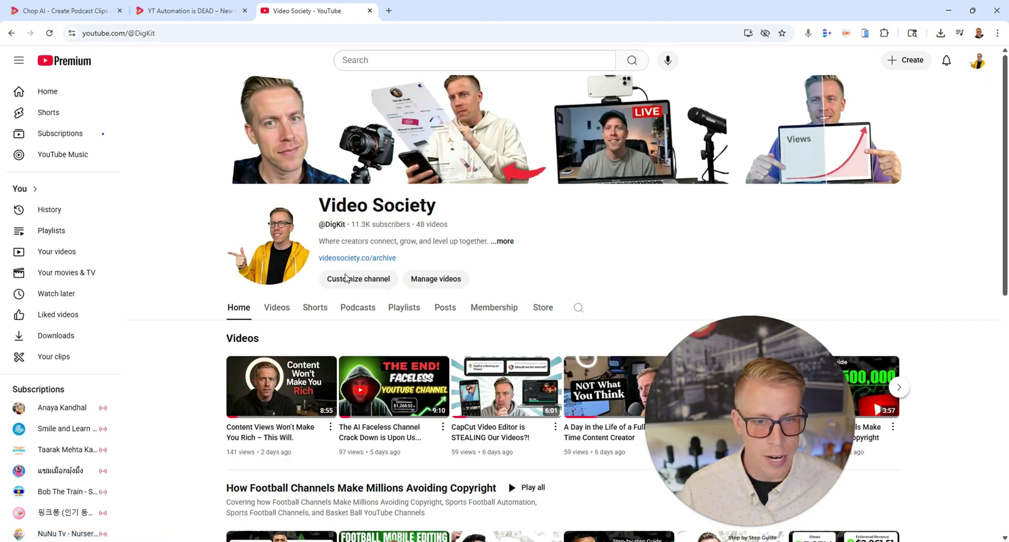
left_click(315, 310)
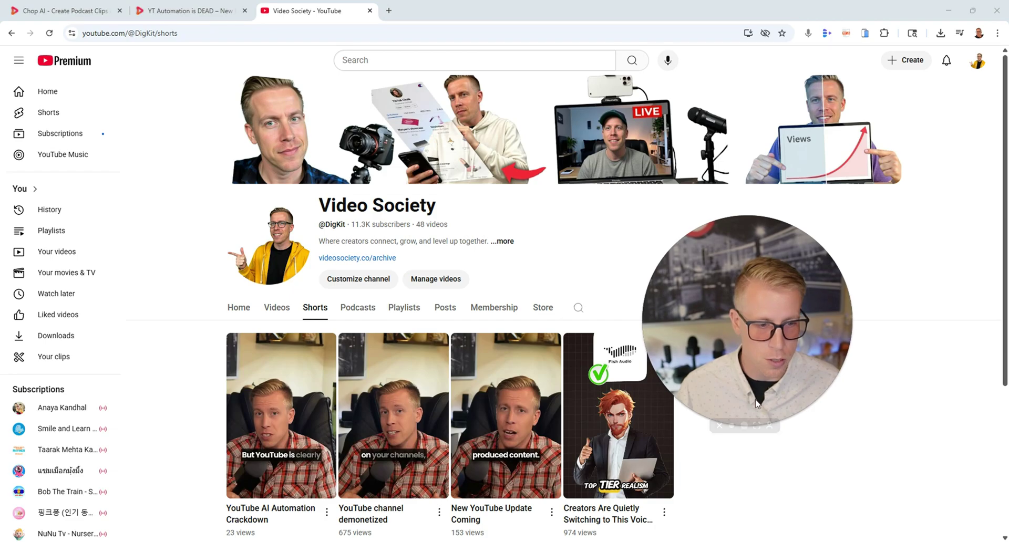
left_click(756, 426)
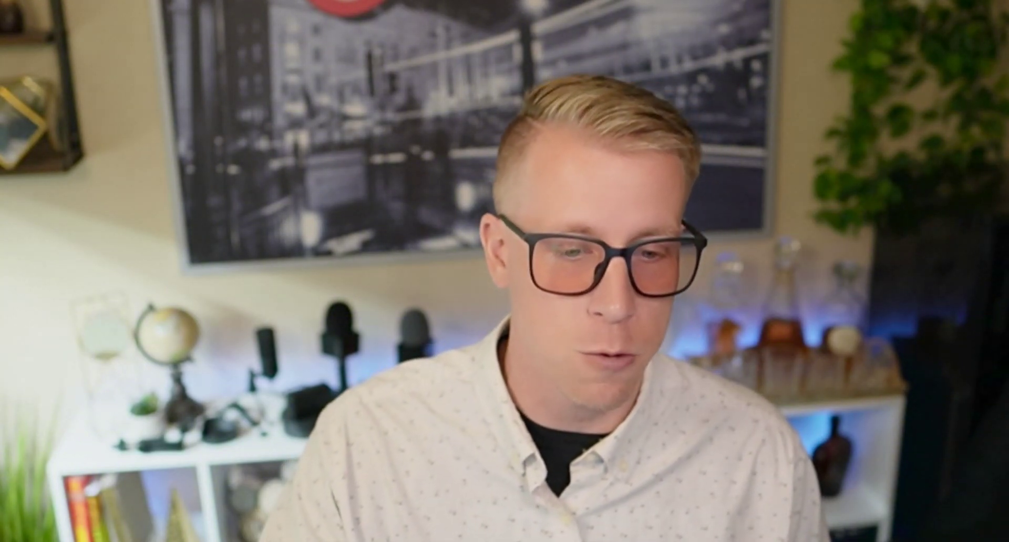
left_click(512, 521)
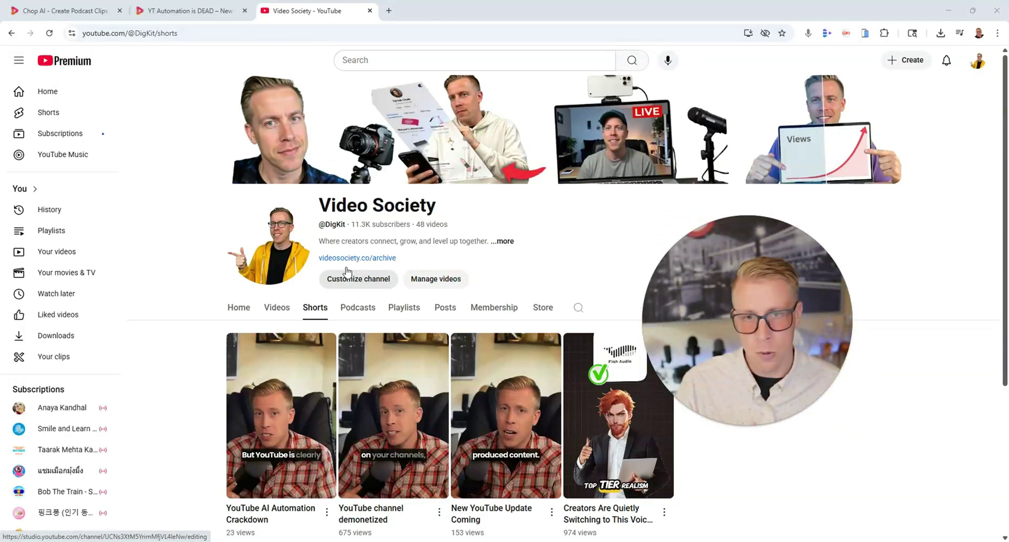
left_click(191, 10)
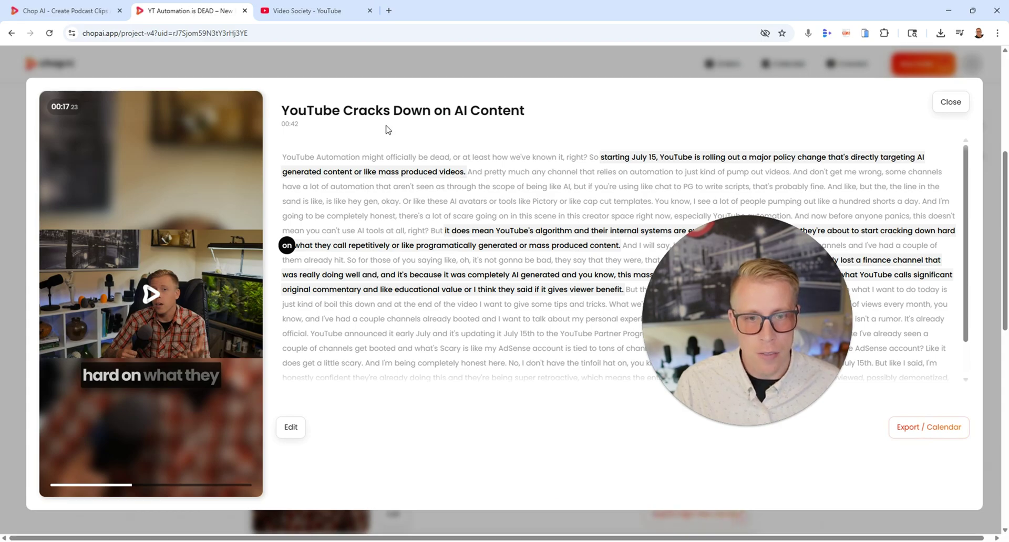
Close the clip preview so clips #1 and #2 show with their transcripts.
left_click(951, 102)
left_click_drag(655, 299, 159, 338)
left_click(143, 358)
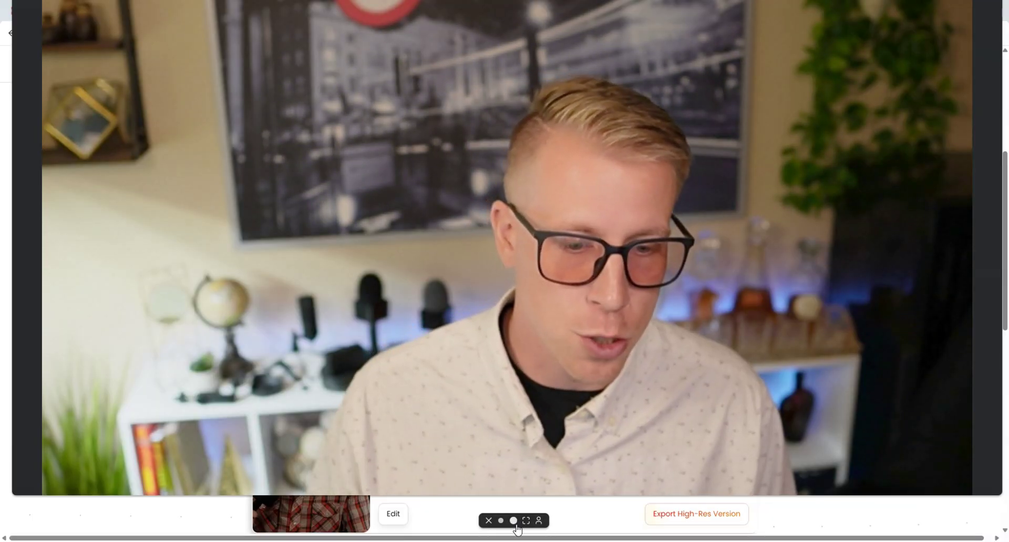
left_click(515, 527)
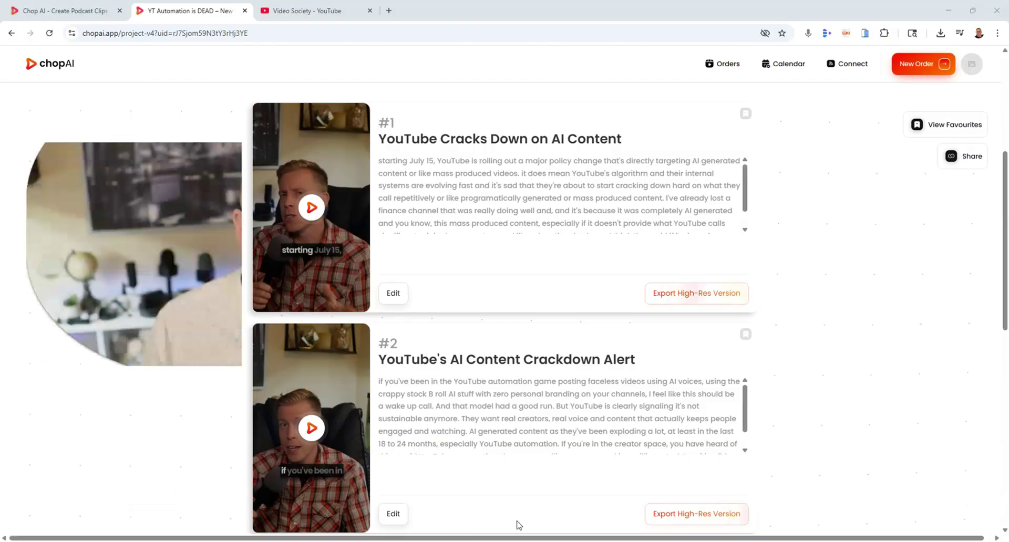
left_click(316, 13)
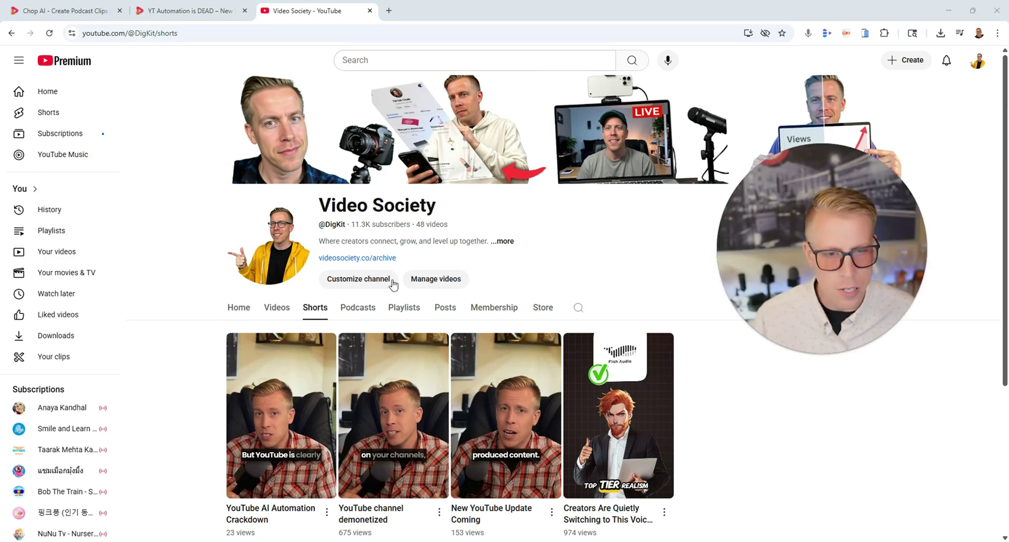
scroll(492, 371, "down", 2)
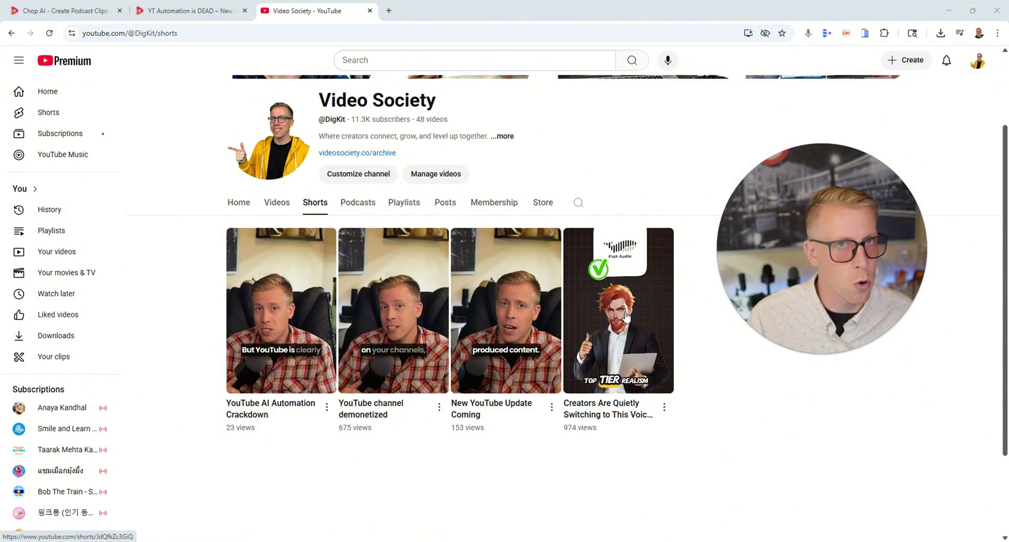
left_click(207, 3)
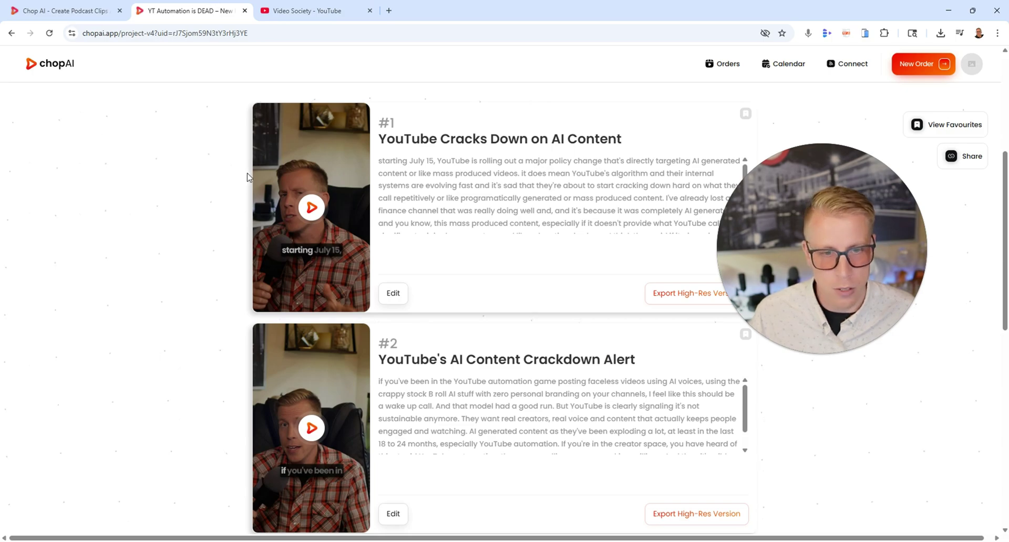
Scroll through the clip list and return to the projects dashboard.
scroll(377, 391, "down", 4)
scroll(378, 392, "up", 2)
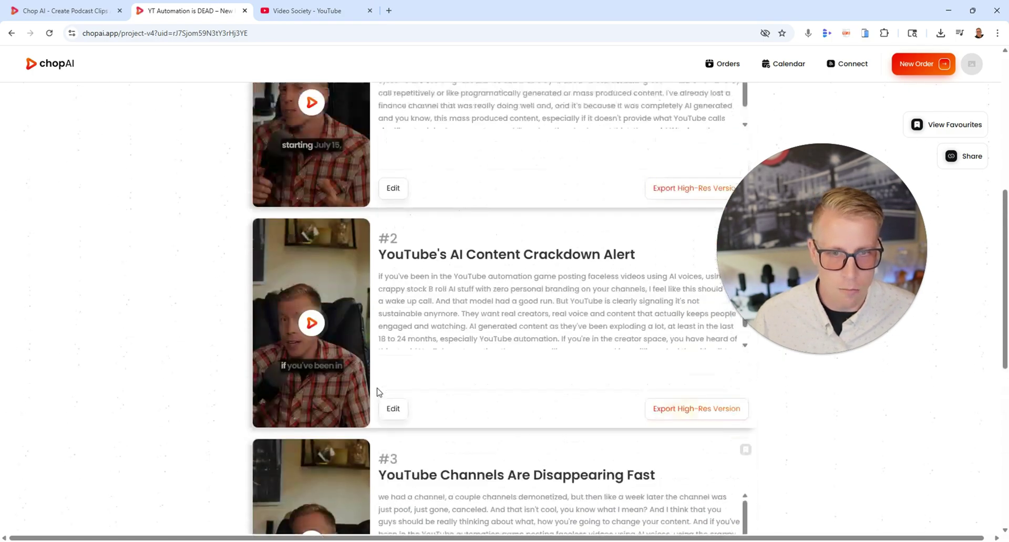
scroll(378, 391, "down", 5)
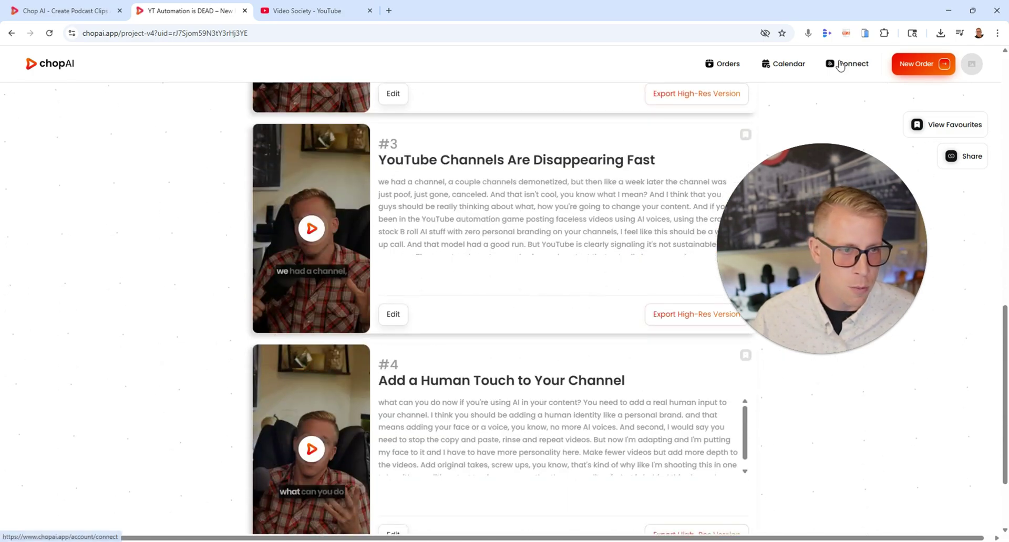
left_click(723, 65)
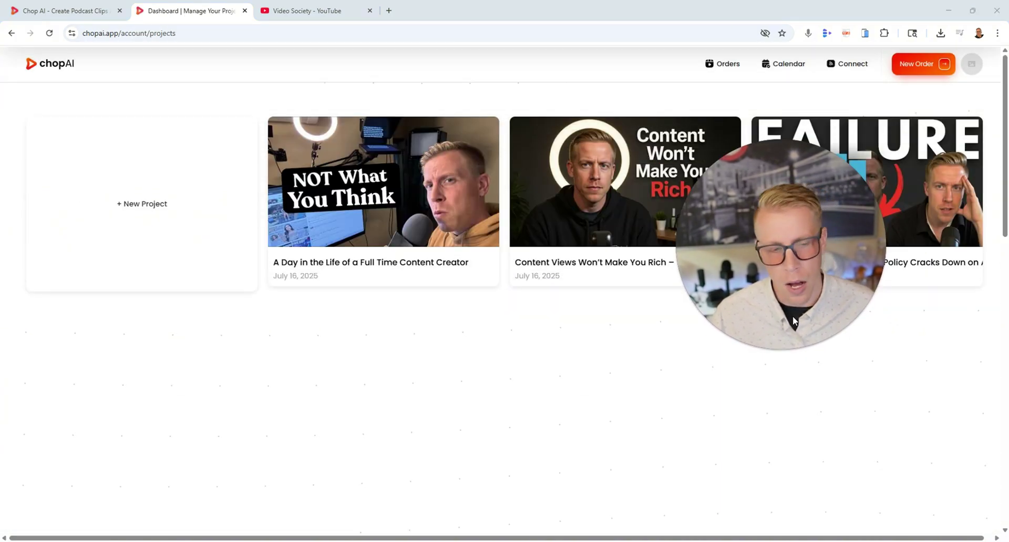
Bring up the Video Society Shorts page, led by 'YouTube AI Automation Crackdown' at 23 views.
left_click(790, 350)
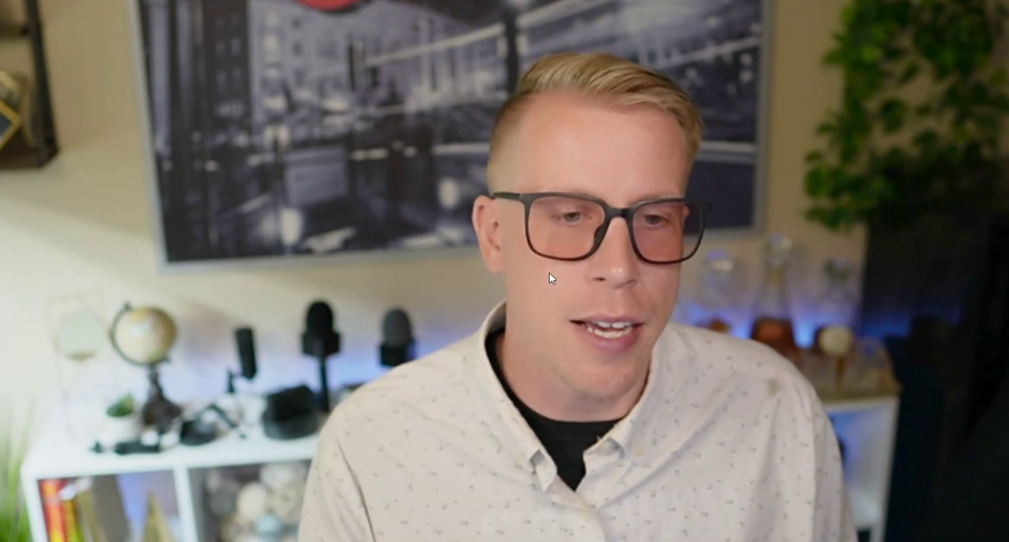
left_click(513, 521)
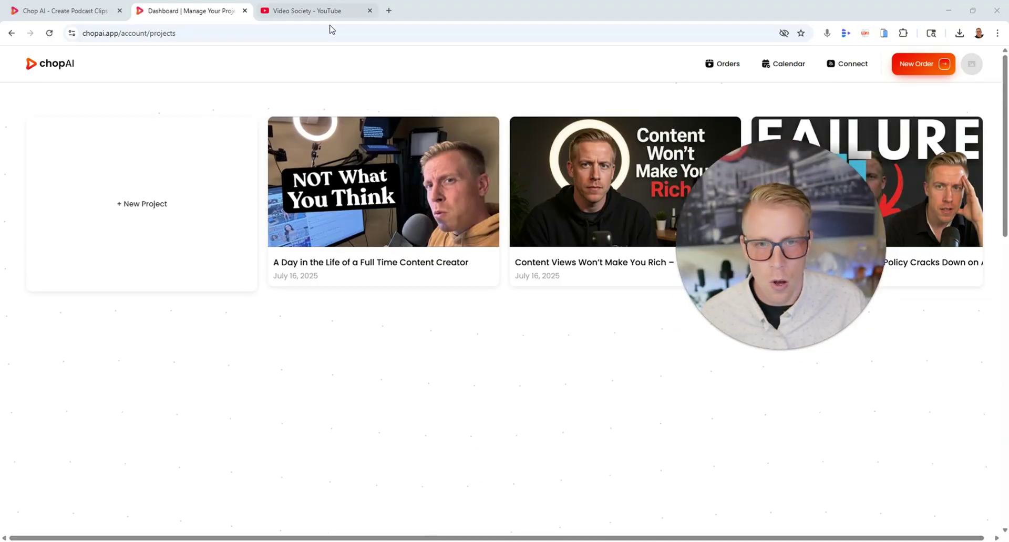
left_click(294, 11)
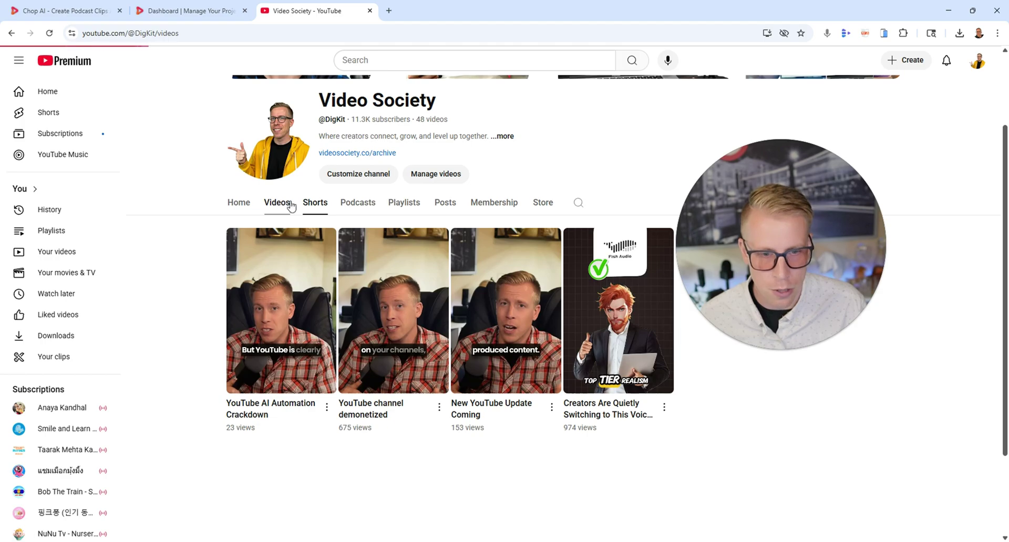
Browse the channel's Videos tab, led by 'Content Views Won't Make You Rich – This Will.', then return to ChopAI.
left_click(289, 204)
scroll(456, 311, "down", 3)
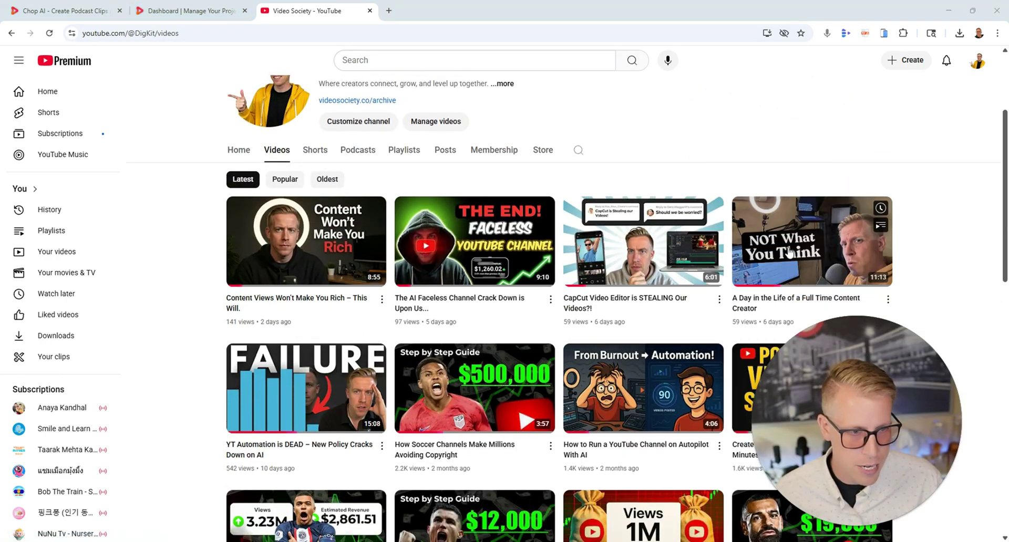
mouse_move(790, 252)
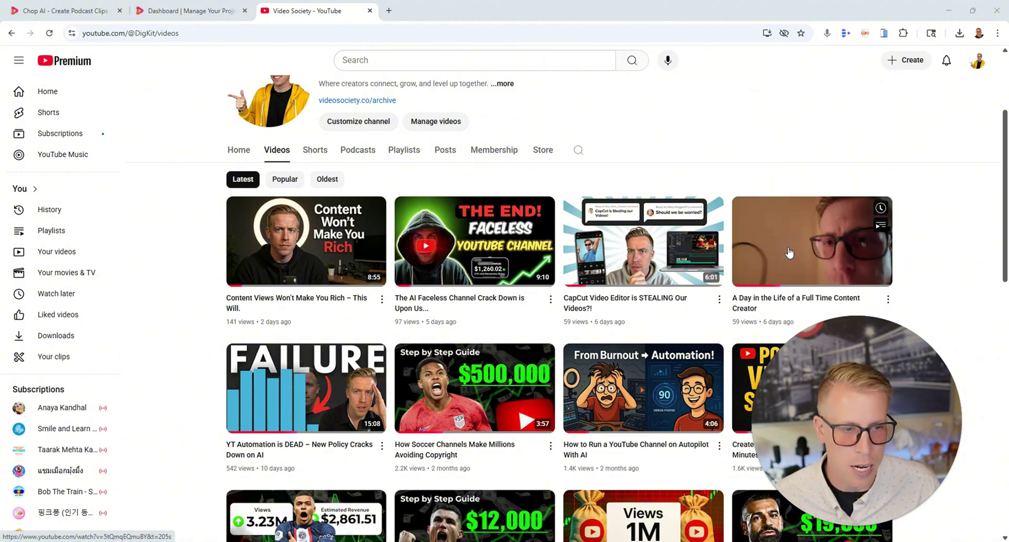
left_click(186, 10)
Open the 'A Day in the Life of a Full Time Content Creator' project and scroll to its clips.
left_click(270, 260)
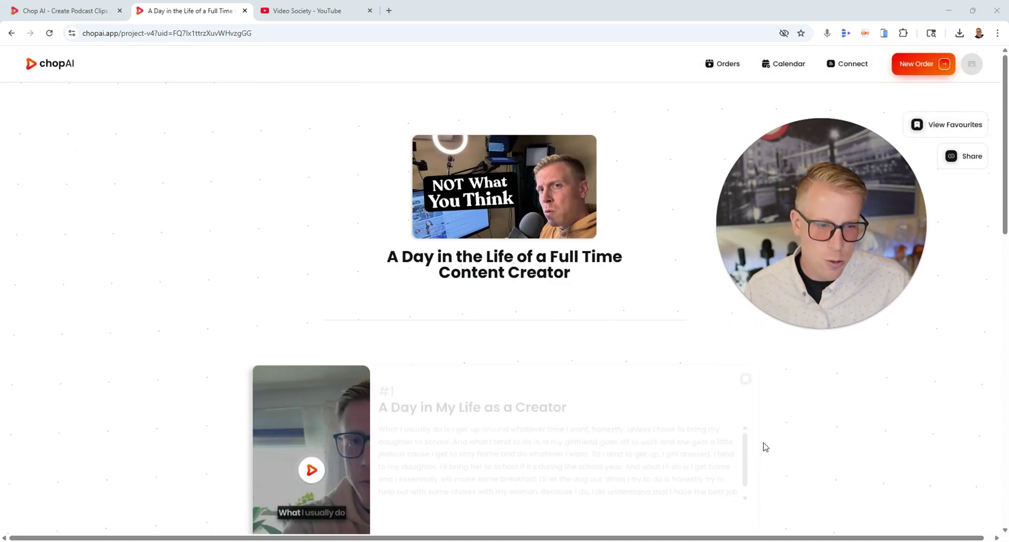
scroll(766, 446, "down", 2)
scroll(293, 379, "down", 3)
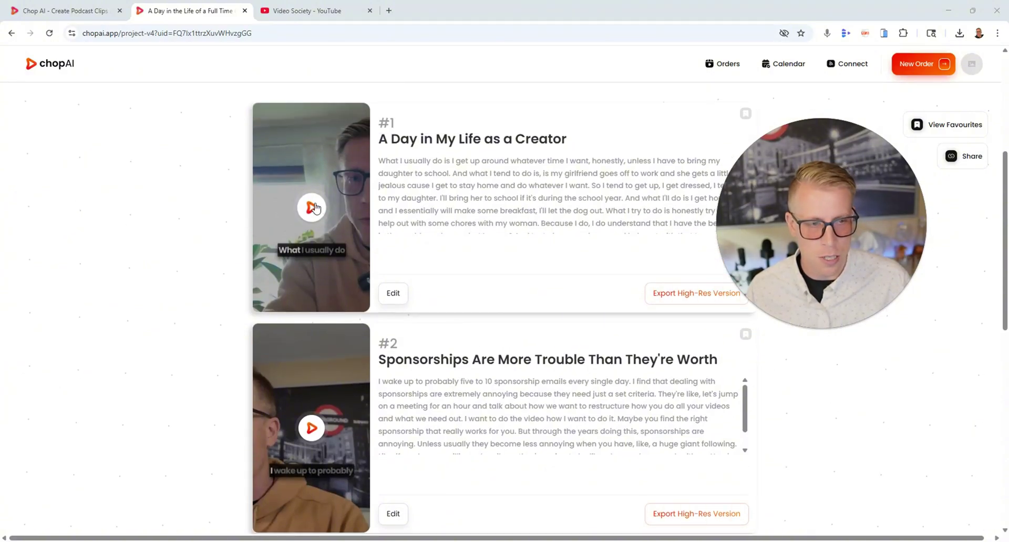
Preview clip #1 'A Day in My Life as a Creator', pause it, and close the preview.
left_click(710, 247)
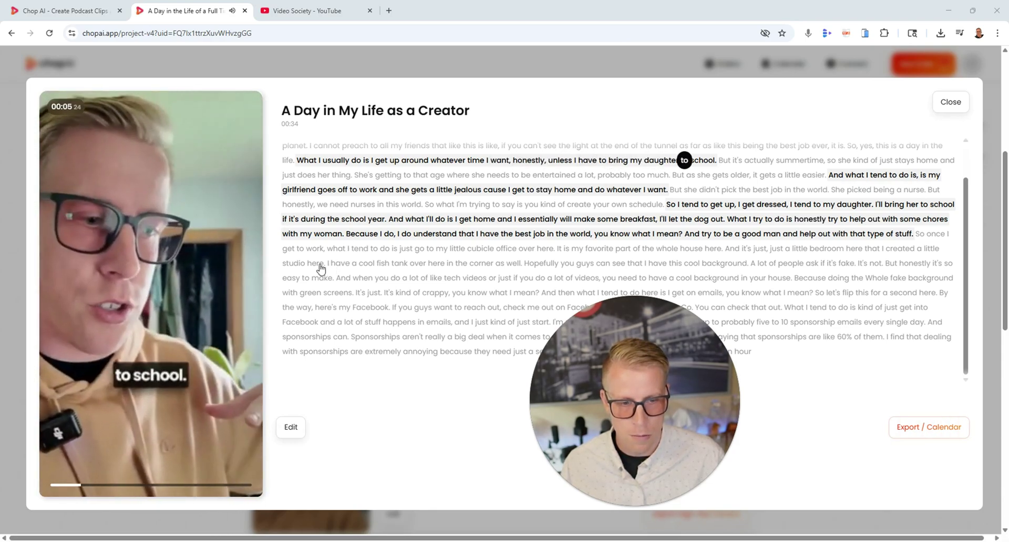
left_click(131, 155)
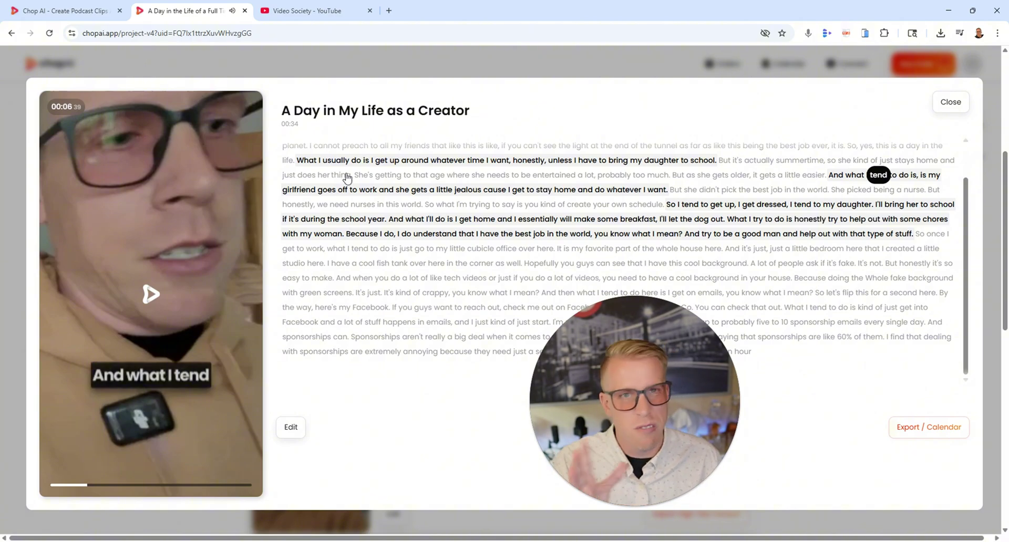
left_click(953, 113)
scroll(298, 259, "down", 7)
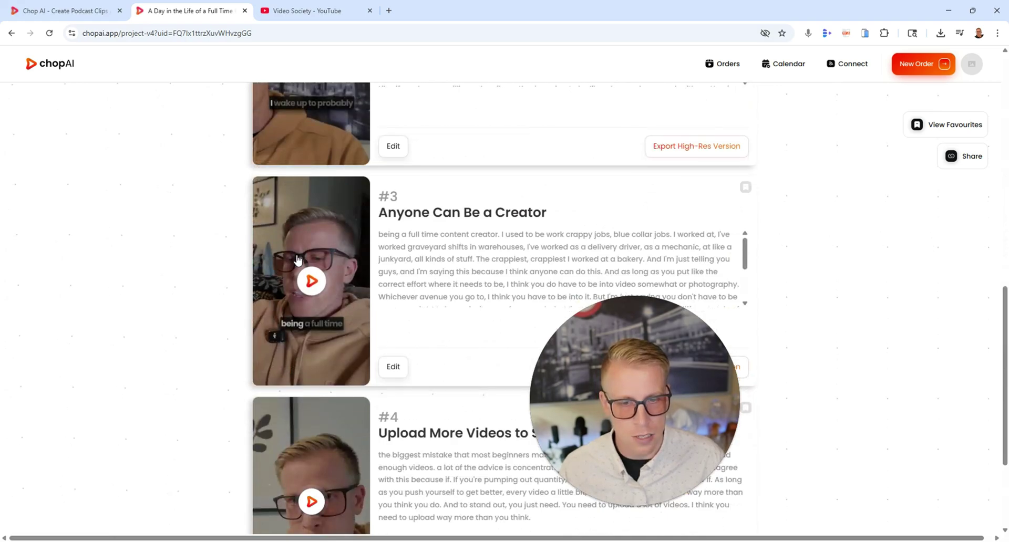
left_click(612, 390)
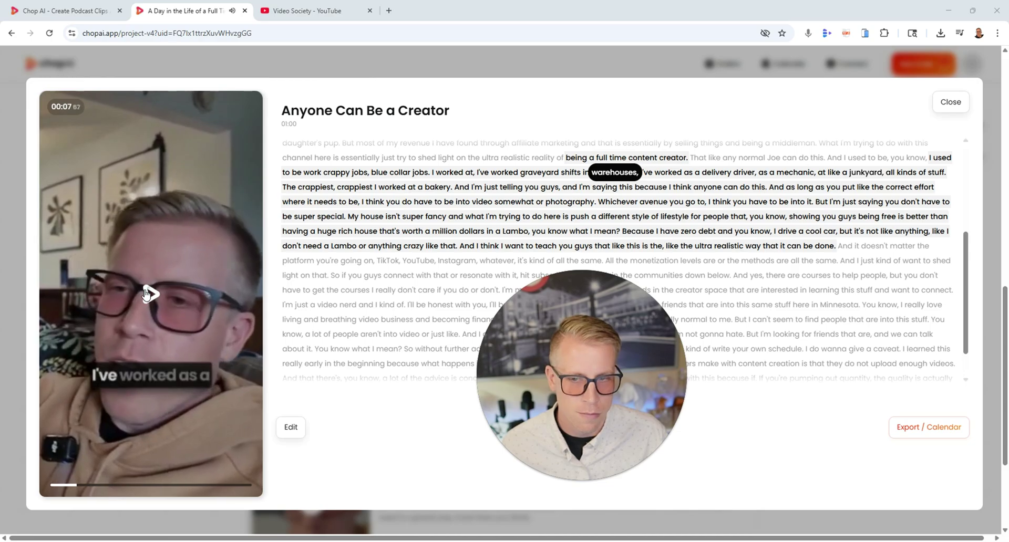
left_click(955, 104)
left_click_drag(604, 386, 633, 278)
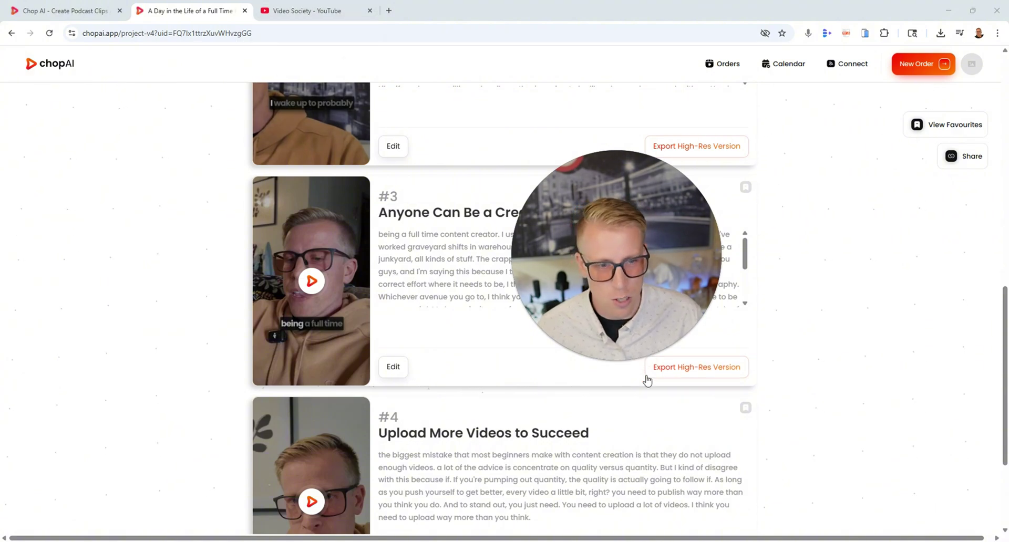
left_click(625, 360)
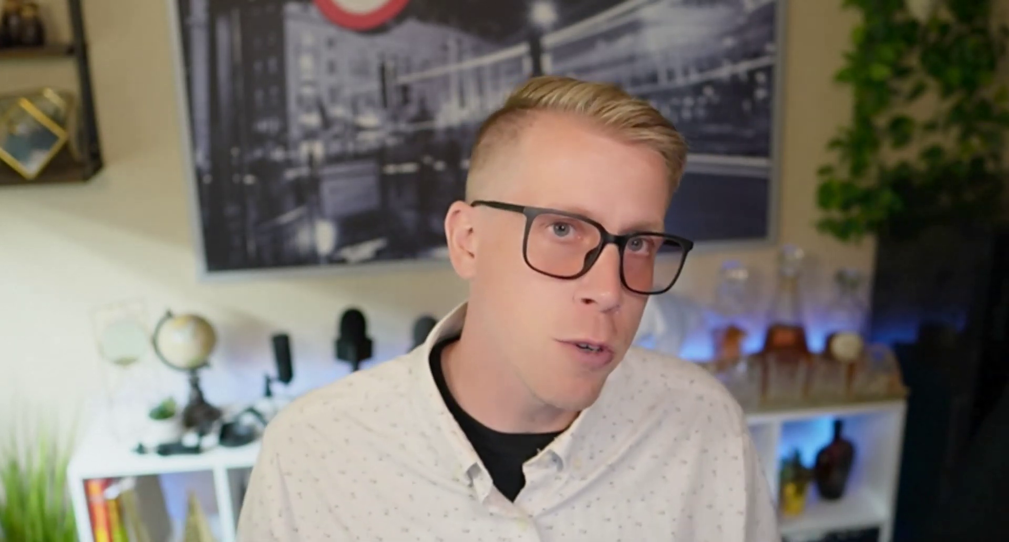
left_click(514, 521)
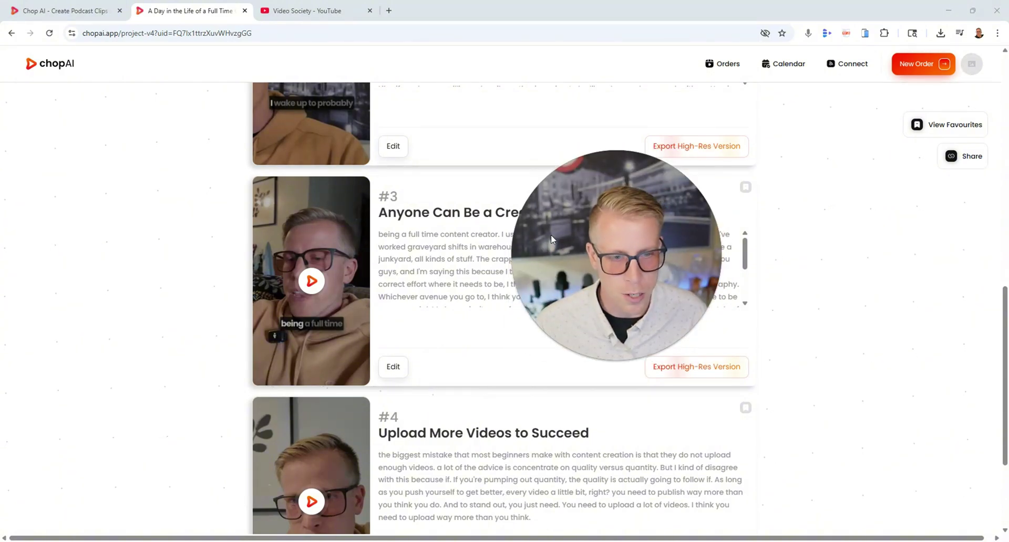
left_click_drag(551, 238, 773, 310)
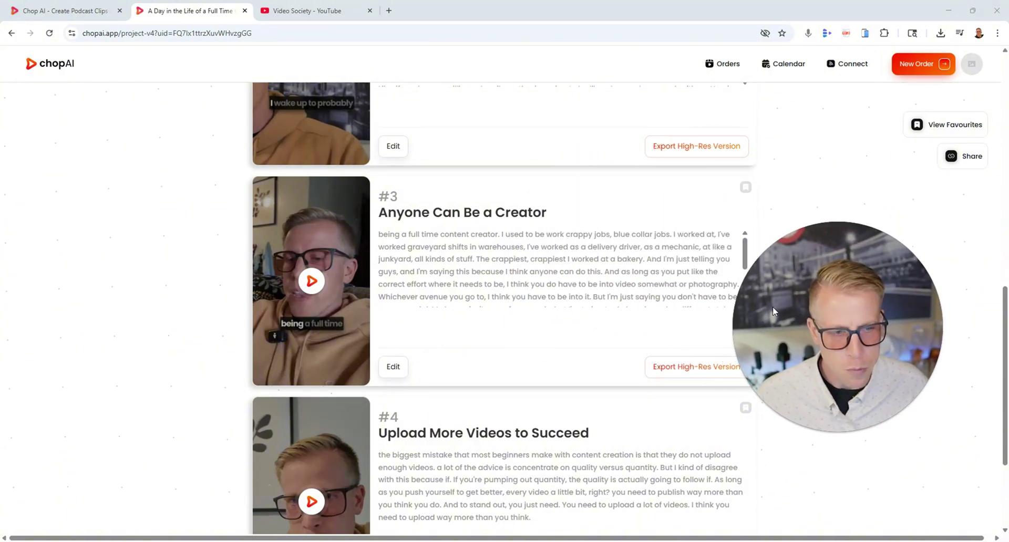
Scroll down through clips #2 to #5, then back up to the top of the list.
scroll(173, 282, "up", 4)
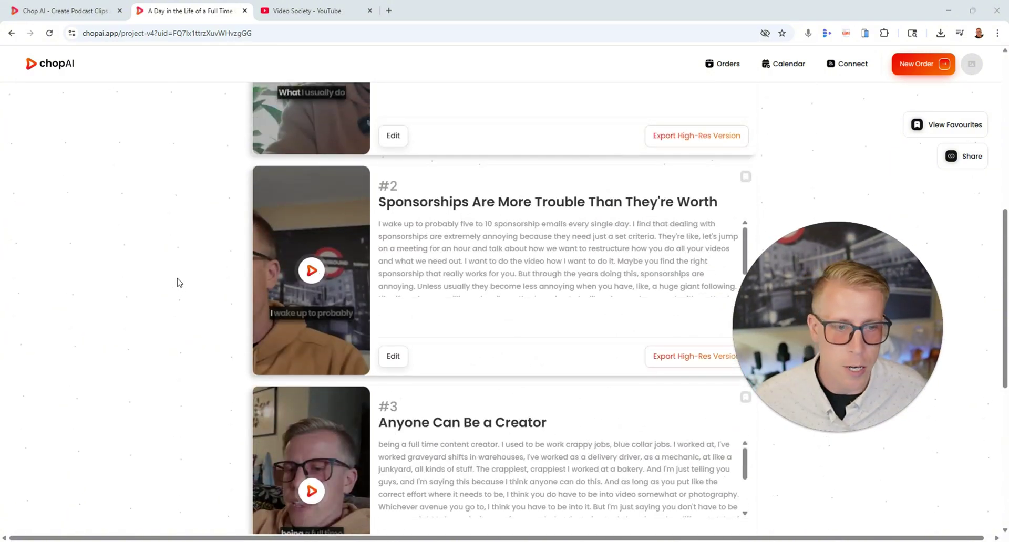
scroll(179, 282, "down", 8)
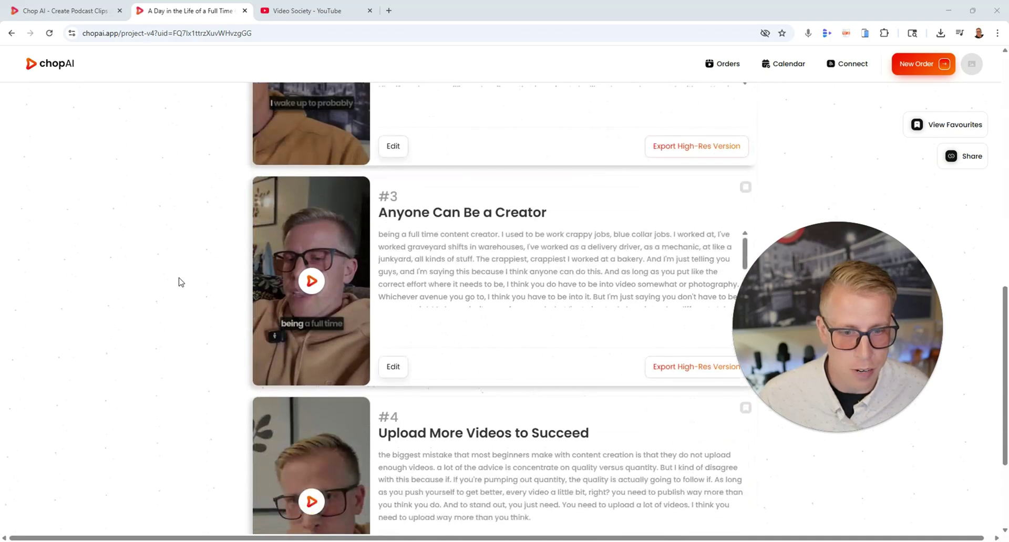
scroll(180, 283, "down", 2)
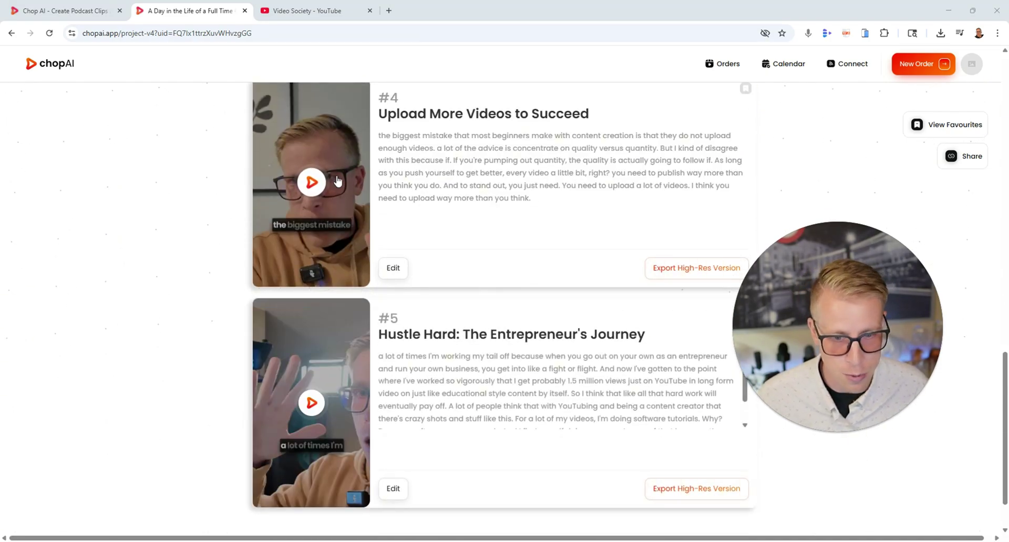
scroll(208, 241, "down", 1)
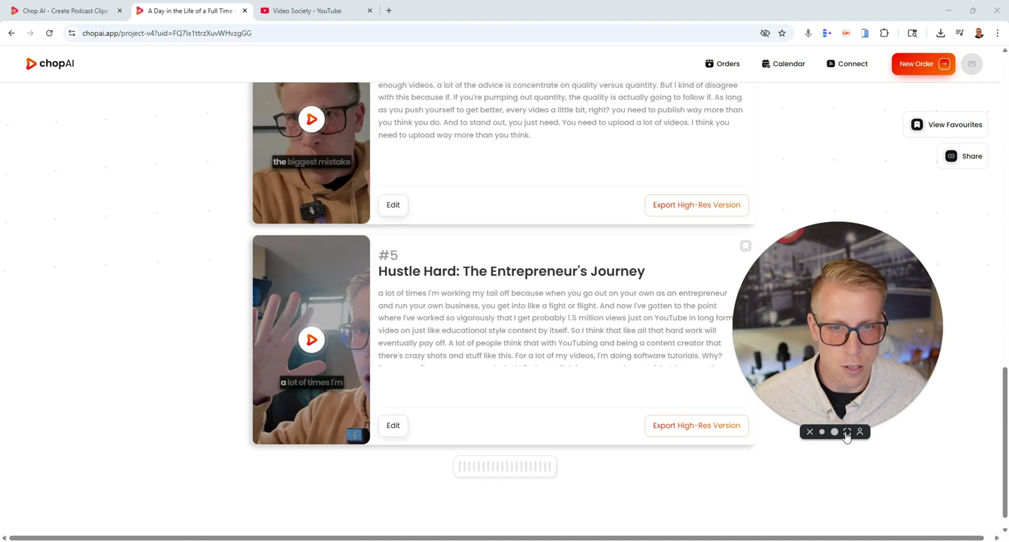
scroll(446, 357, "up", 20)
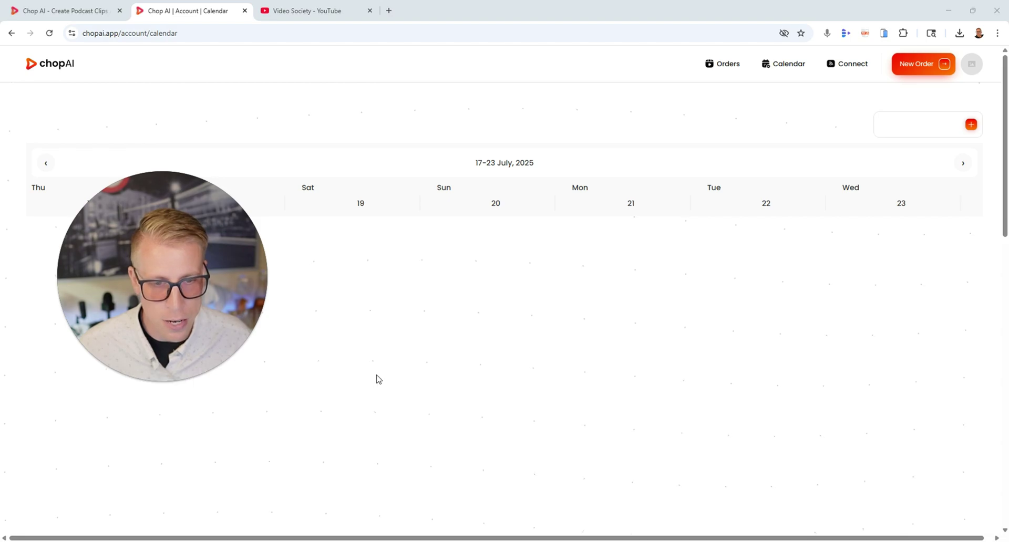
scroll(499, 221, "up", 1)
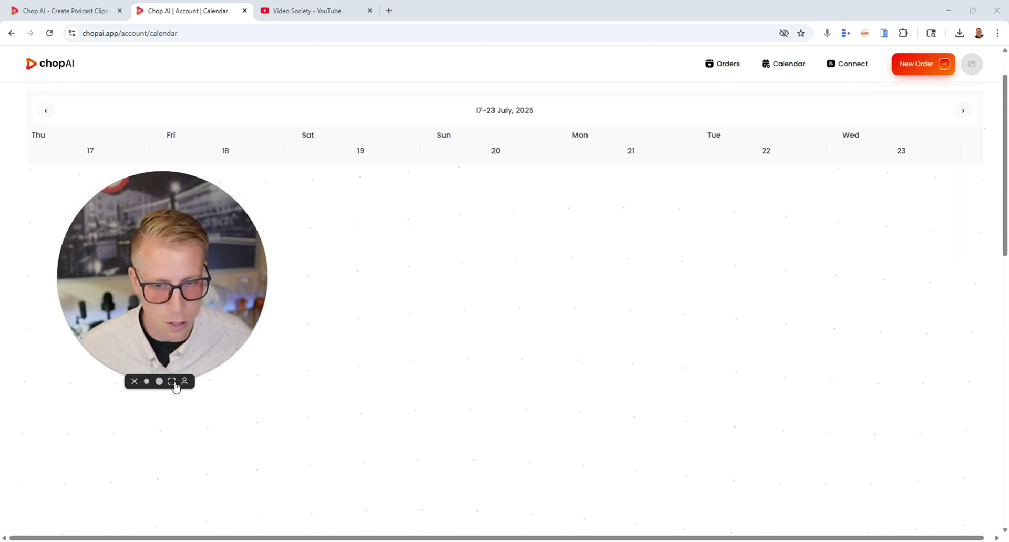
left_click(171, 382)
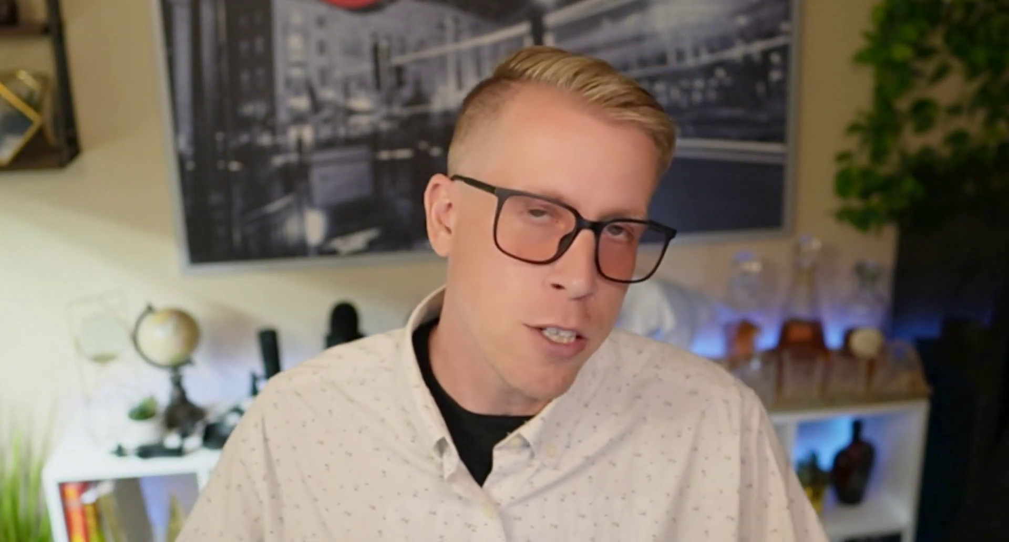